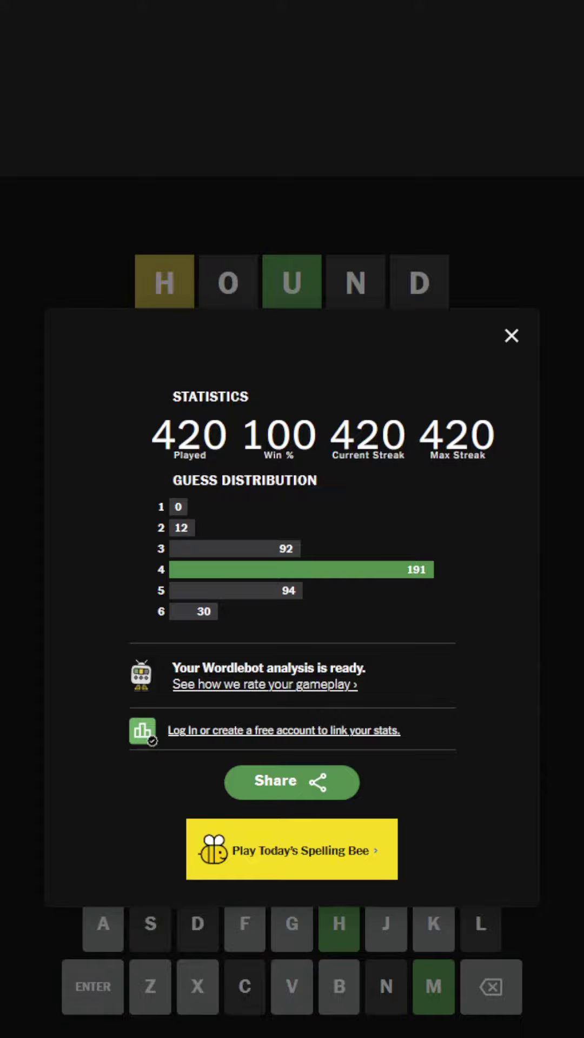
- Close the statistics and submit PATER as the second guess after THUMP
{"action": "left_click", "coordinate": [512, 335]}
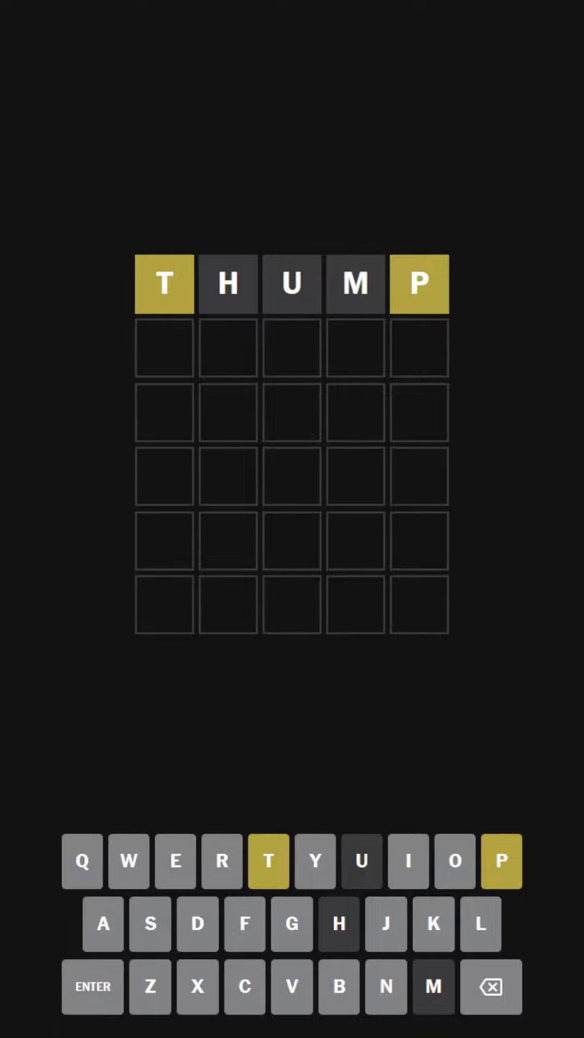
{"action": "type", "text": "PATER"}
{"action": "key", "text": "Return"}
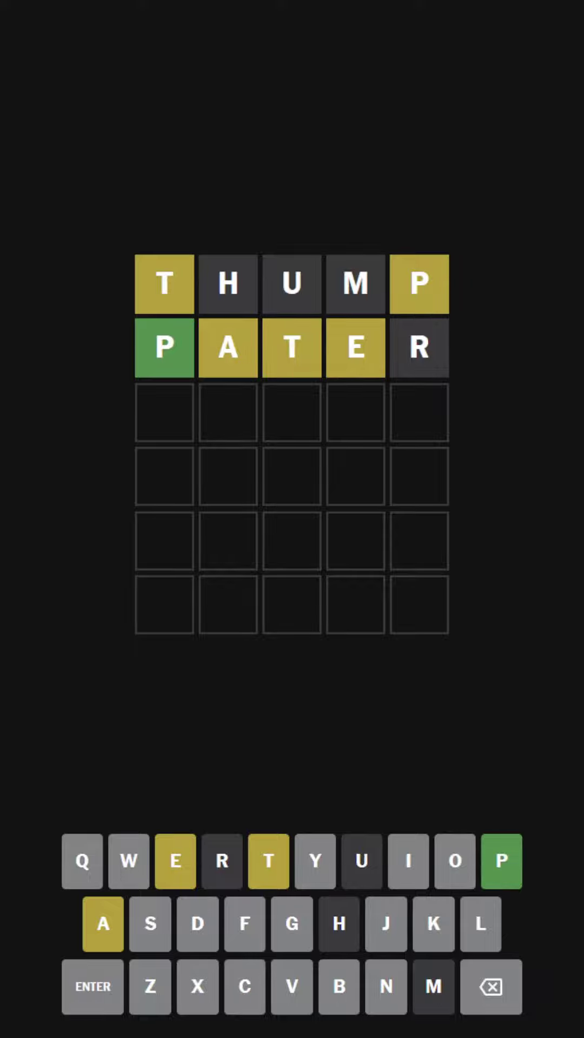
{"action": "type", "text": "plate"}
- Submit PLATE as the third guess to win, bringing up statistics with 421 played
{"action": "key", "text": "Return"}
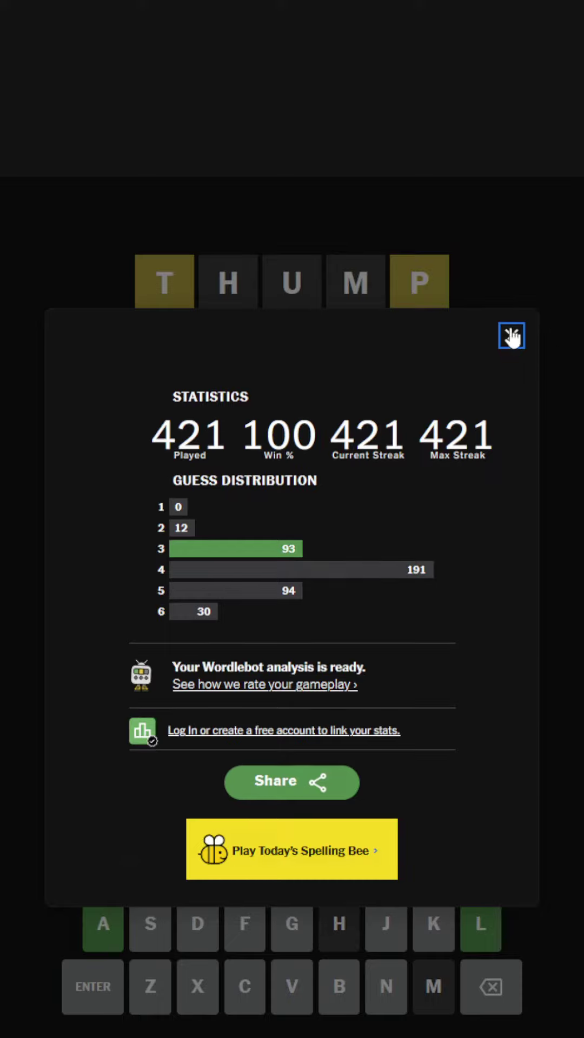
- Dismiss the Statistics dialog to reveal THUMP, PATER and an all-green PLATE
{"action": "left_click", "coordinate": [512, 336]}
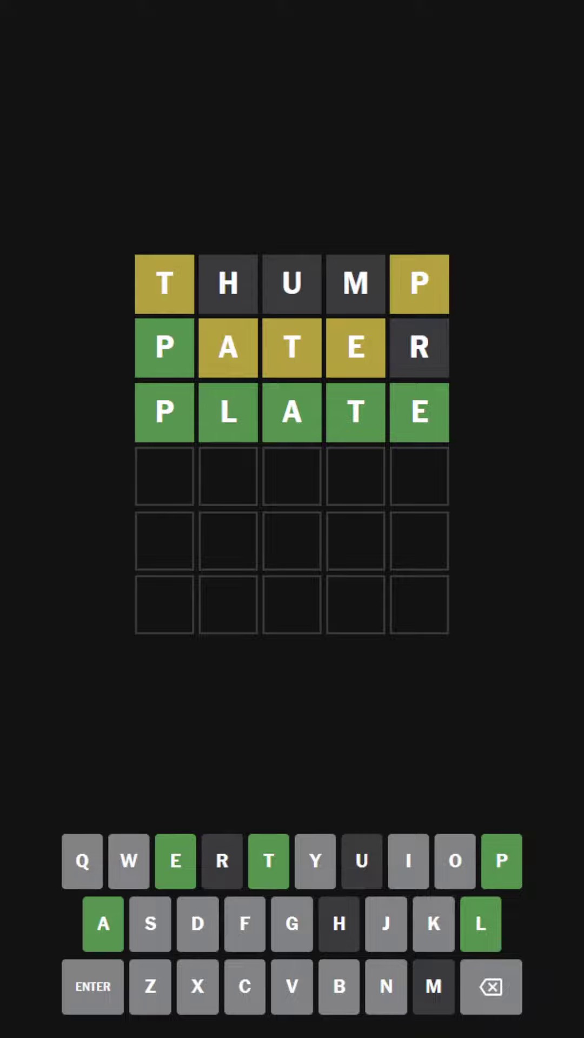